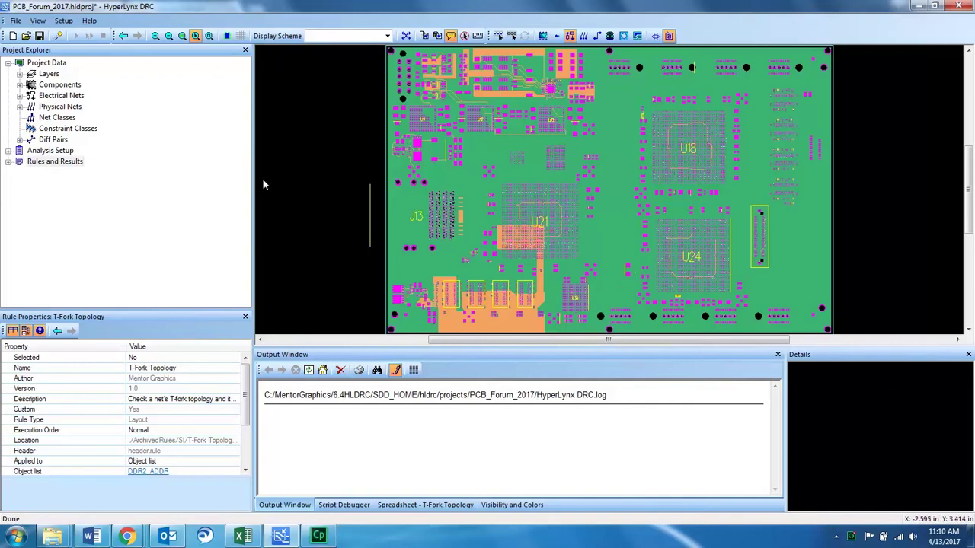
Select T-Fork Topology under Rules > DDRx_New_Rules and show its description and parameters table
{"action": "left_click", "coordinate": [7, 161]}
{"action": "left_click", "coordinate": [19, 172]}
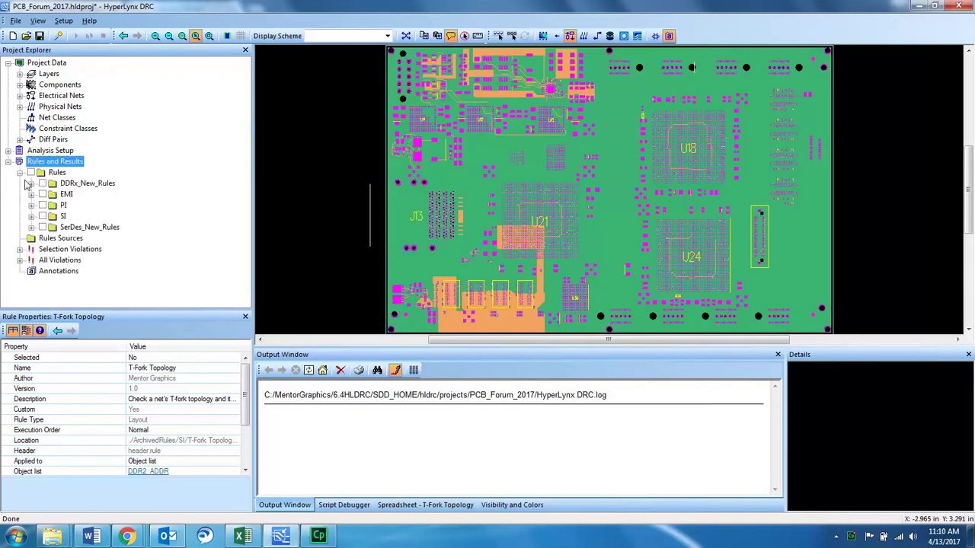
{"action": "left_click", "coordinate": [31, 184]}
{"action": "left_click", "coordinate": [99, 238]}
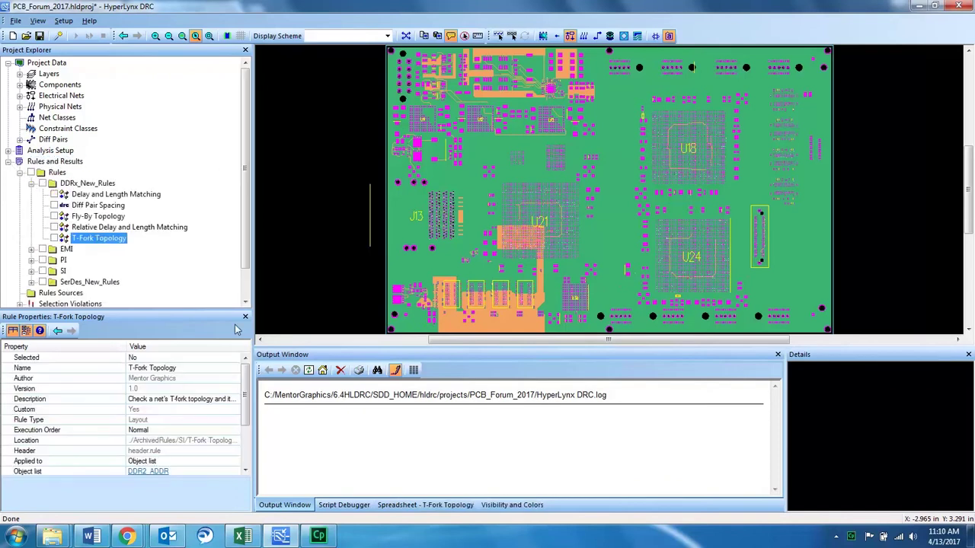
{"action": "left_click", "coordinate": [444, 505]}
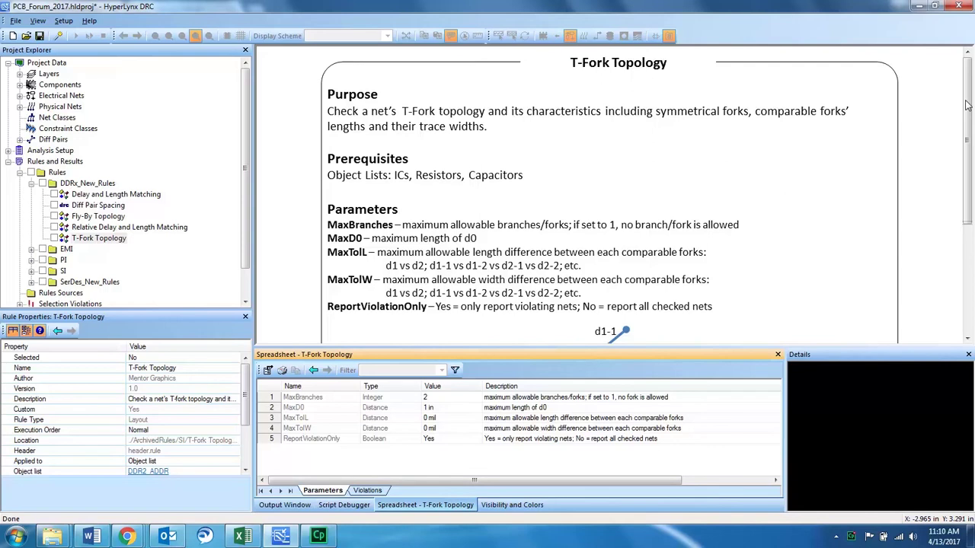
{"action": "left_click_drag", "start_coordinate": [966, 105], "coordinate": [968, 217]}
{"action": "scroll", "coordinate": [968, 193], "scroll_direction": "up", "scroll_amount": 2}
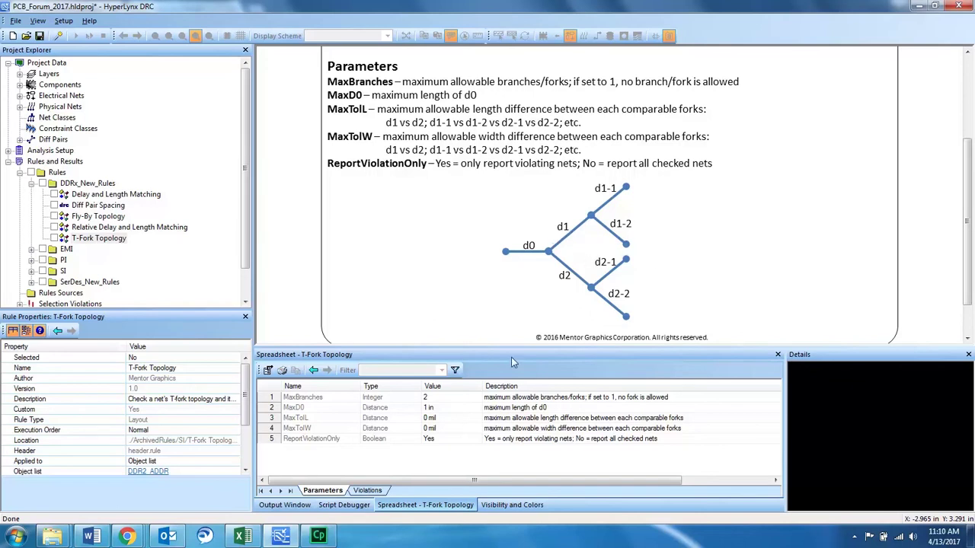
Change the T-Fork Topology MaxTolL parameter value to 30 mil
{"action": "left_click", "coordinate": [429, 418]}
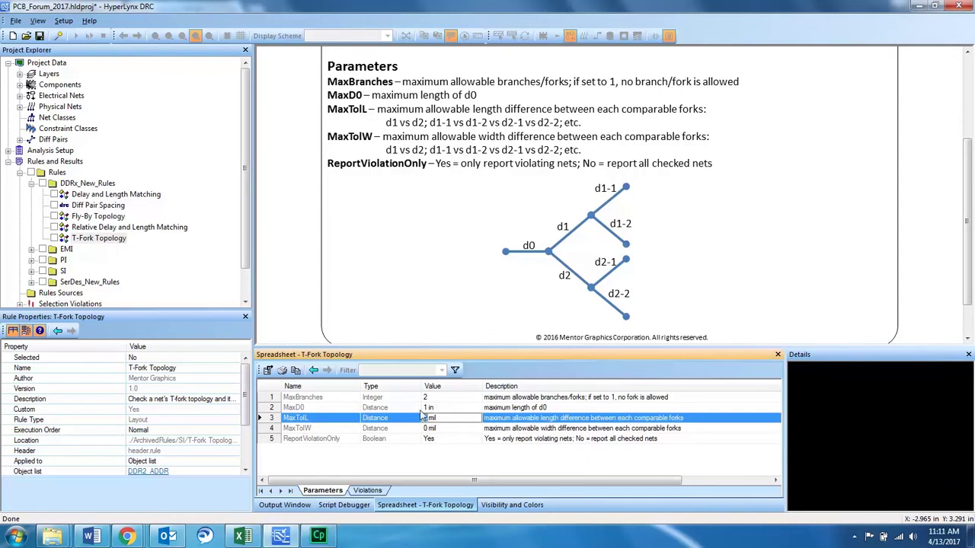
{"action": "type", "text": "30"}
{"action": "left_click", "coordinate": [712, 292]}
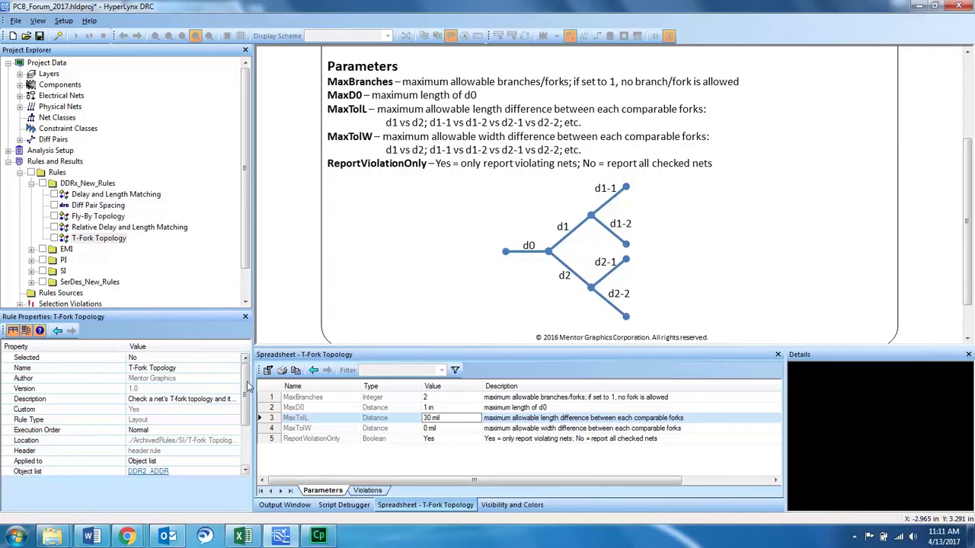
{"action": "scroll", "coordinate": [249, 421], "scroll_direction": "down", "scroll_amount": 1}
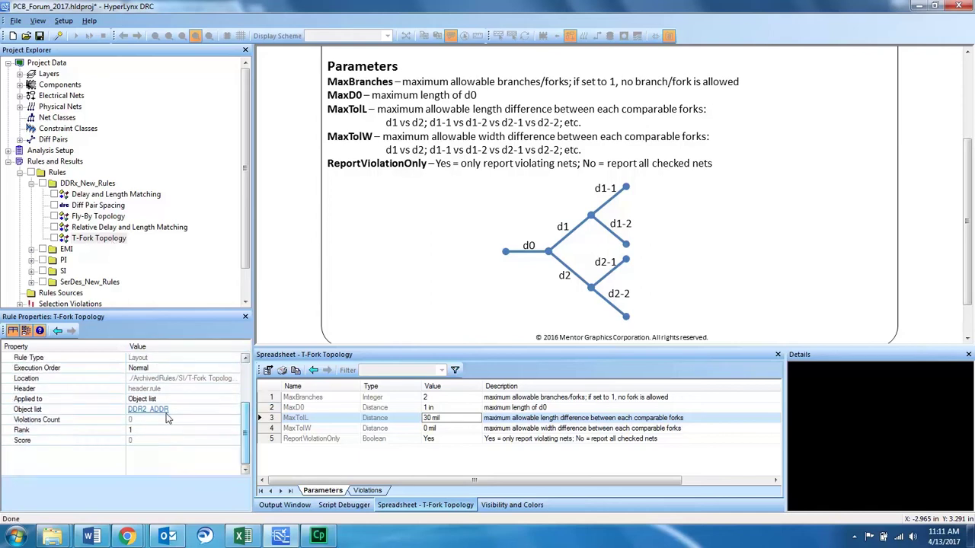
{"action": "left_click", "coordinate": [168, 413]}
{"action": "left_click", "coordinate": [153, 414]}
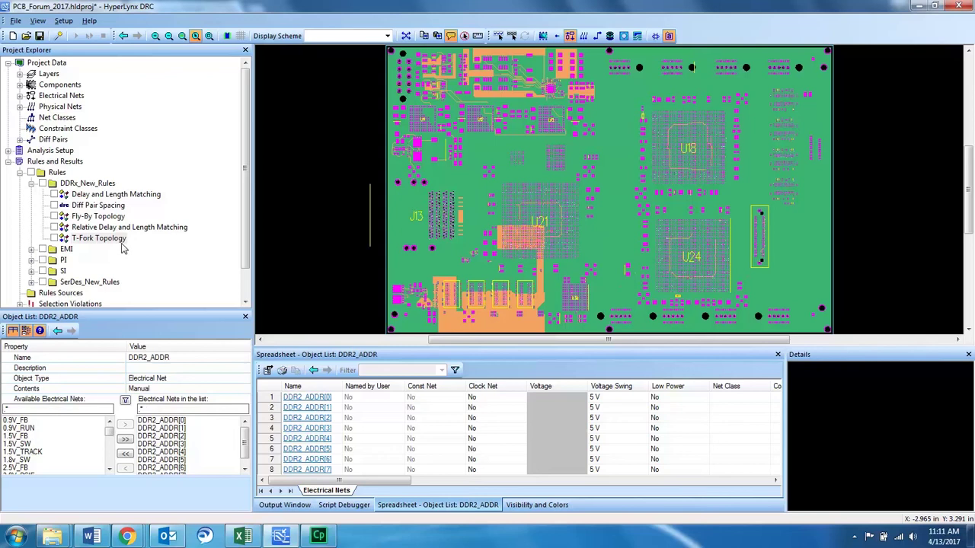
{"action": "left_click", "coordinate": [118, 240]}
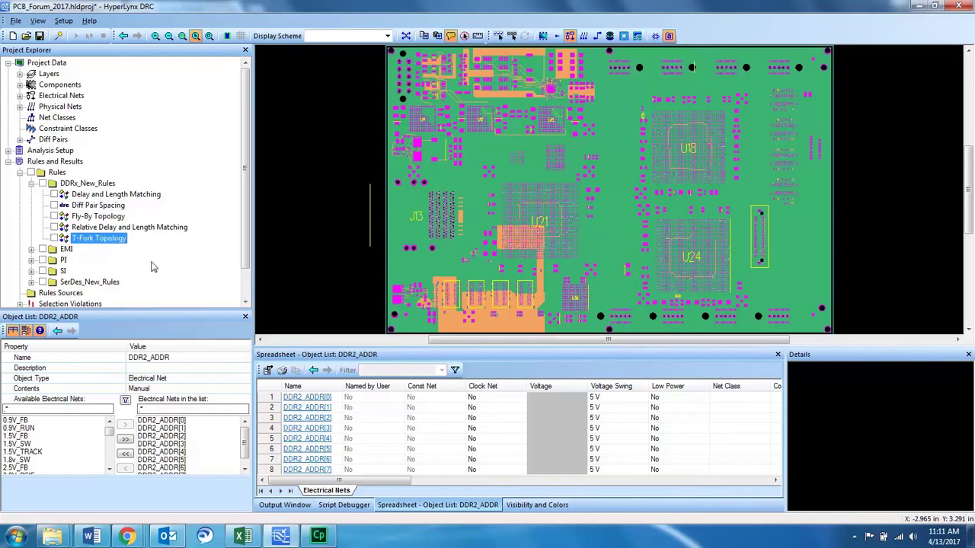
{"action": "left_click", "coordinate": [84, 184]}
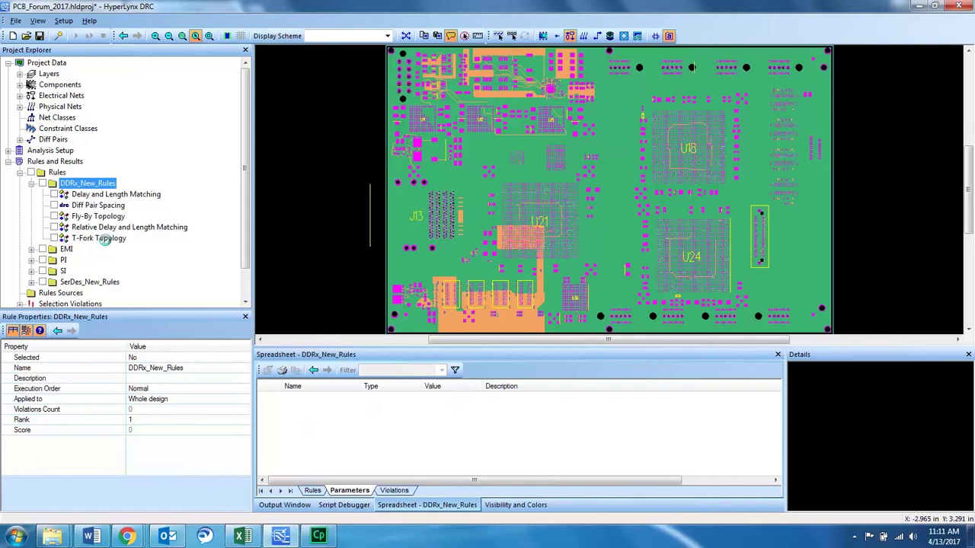
{"action": "left_click", "coordinate": [107, 240]}
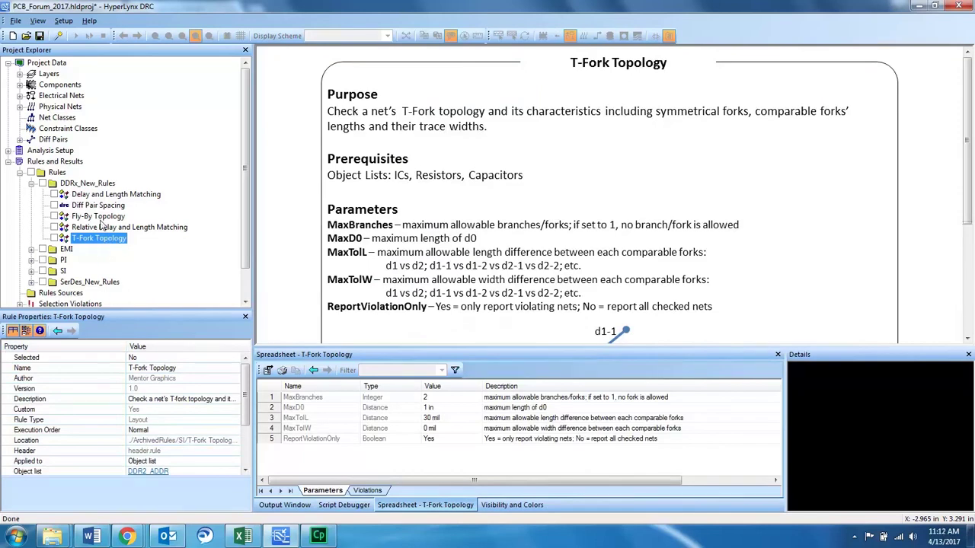
Execute the T-Fork Topology rule, which finds 27 violations in 16 seconds
{"action": "right_click", "coordinate": [108, 246]}
{"action": "left_click", "coordinate": [137, 246]}
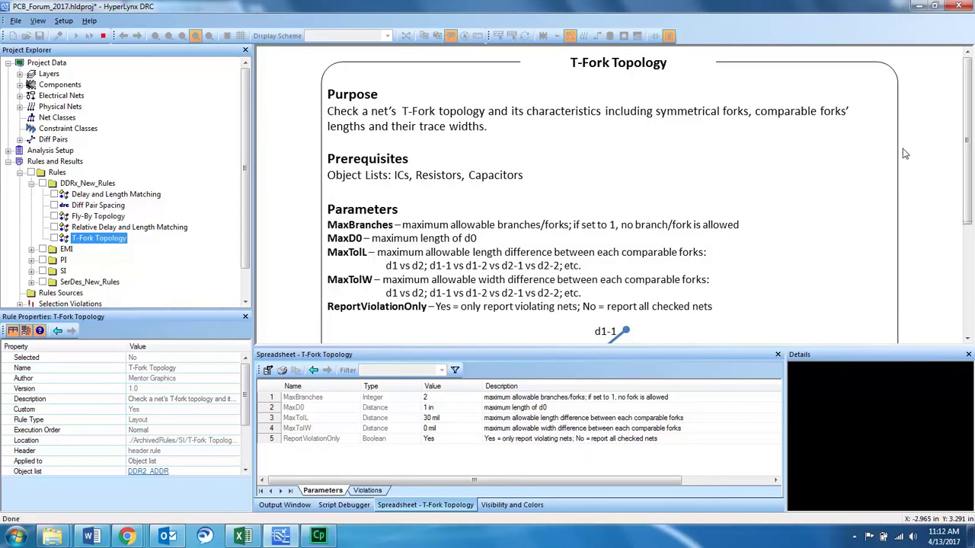
{"action": "left_click_drag", "start_coordinate": [965, 122], "coordinate": [972, 219]}
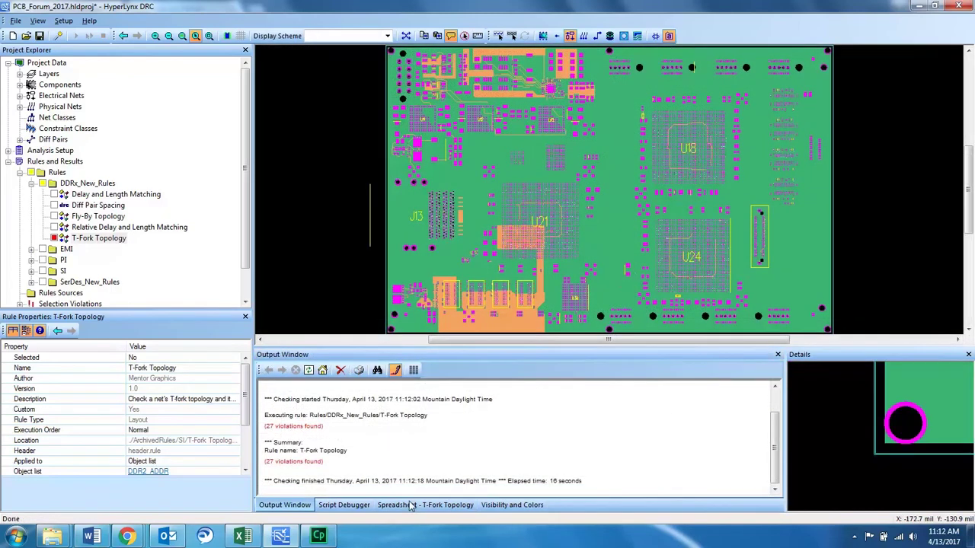
Open the T-Fork Topology violations list and highlight the first two violations on the board
{"action": "left_click", "coordinate": [427, 509]}
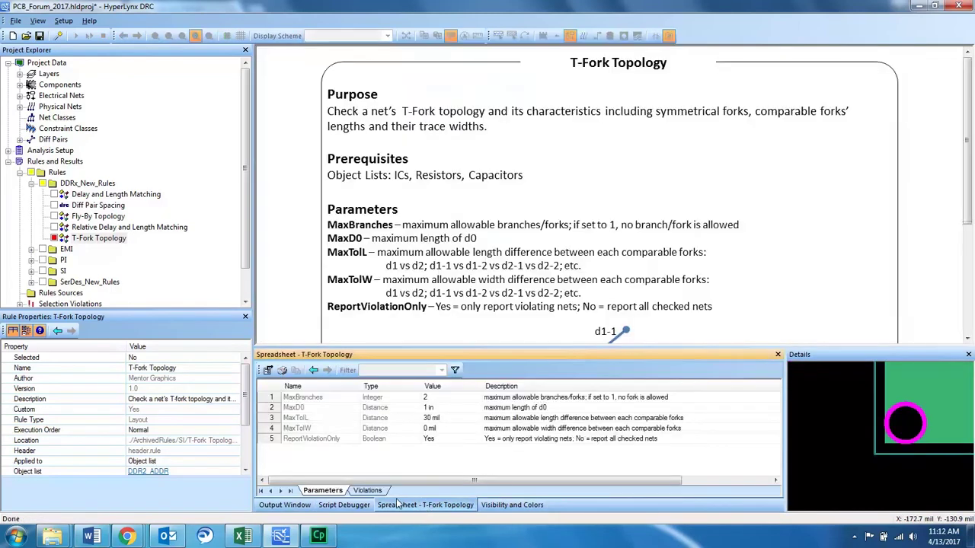
{"action": "left_click", "coordinate": [367, 490]}
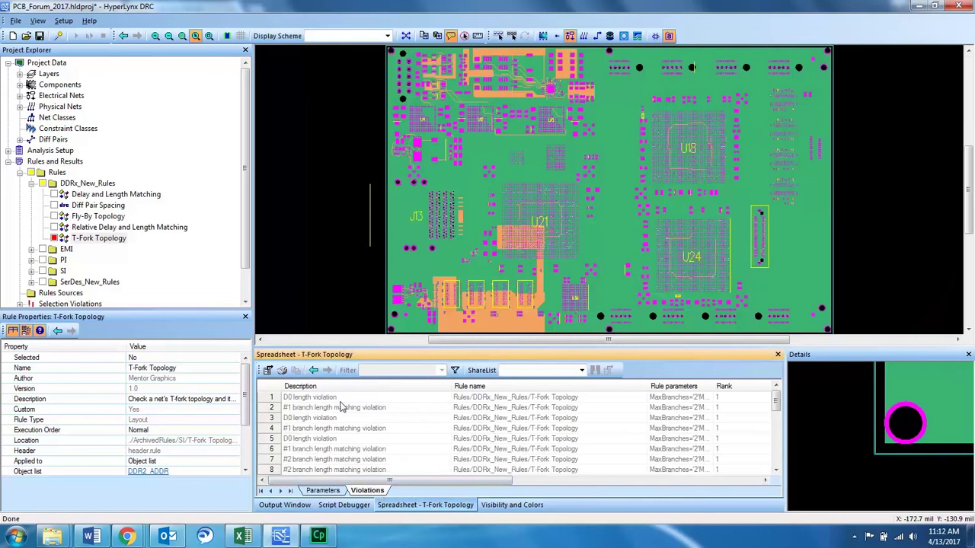
{"action": "left_click", "coordinate": [339, 403]}
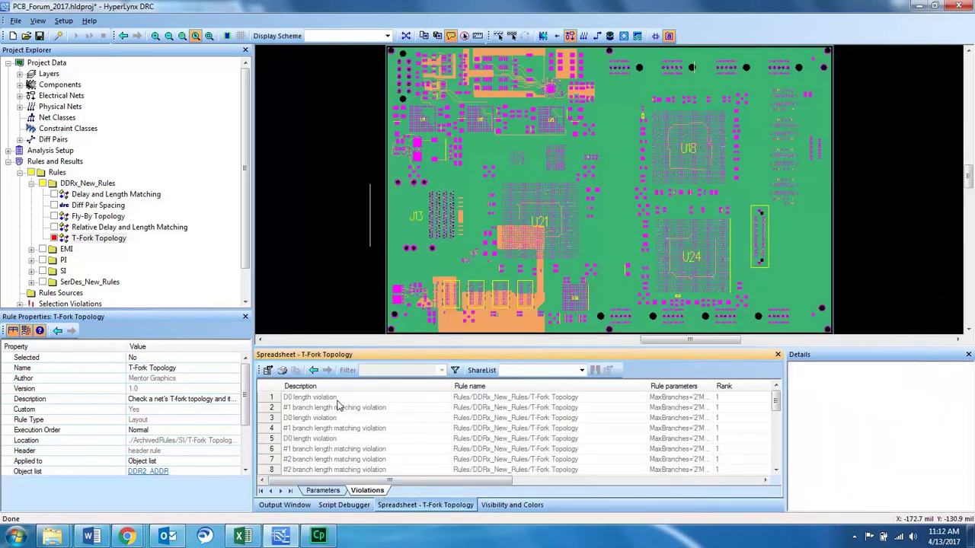
{"action": "left_click", "coordinate": [338, 409]}
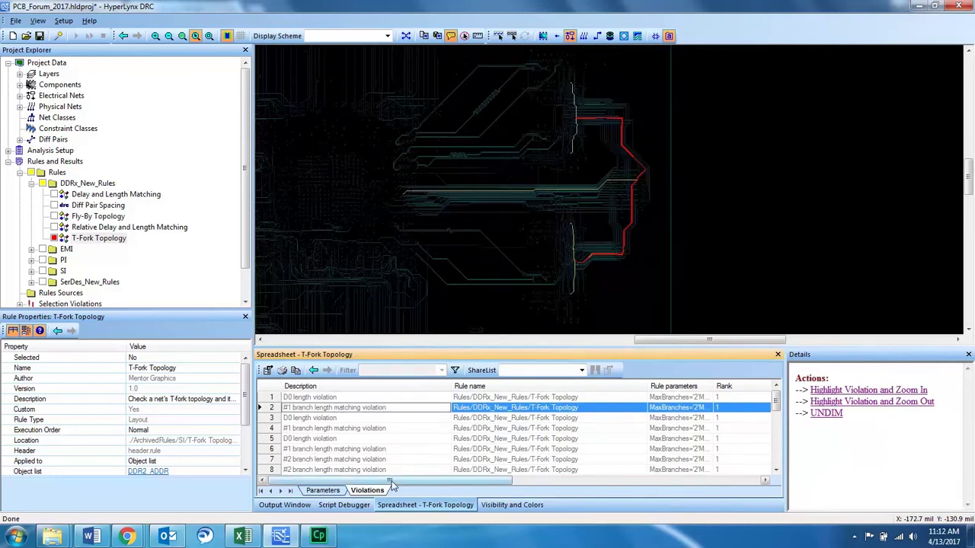
Move the Actual Value column and sort violations ascending, starting at 30.15 mil
{"action": "left_click_drag", "start_coordinate": [392, 482], "coordinate": [641, 491]}
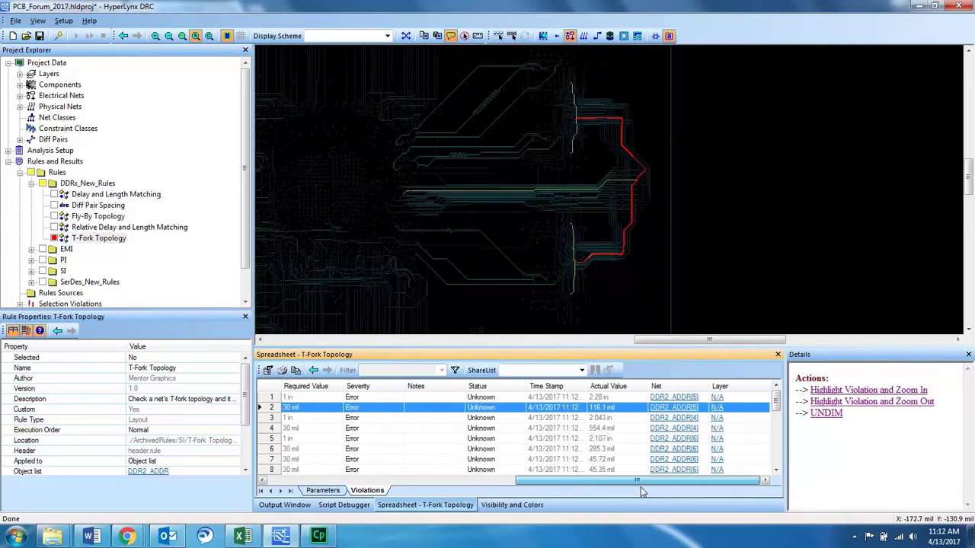
{"action": "left_click_drag", "start_coordinate": [613, 390], "coordinate": [305, 389]}
{"action": "left_click_drag", "start_coordinate": [585, 483], "coordinate": [462, 488]}
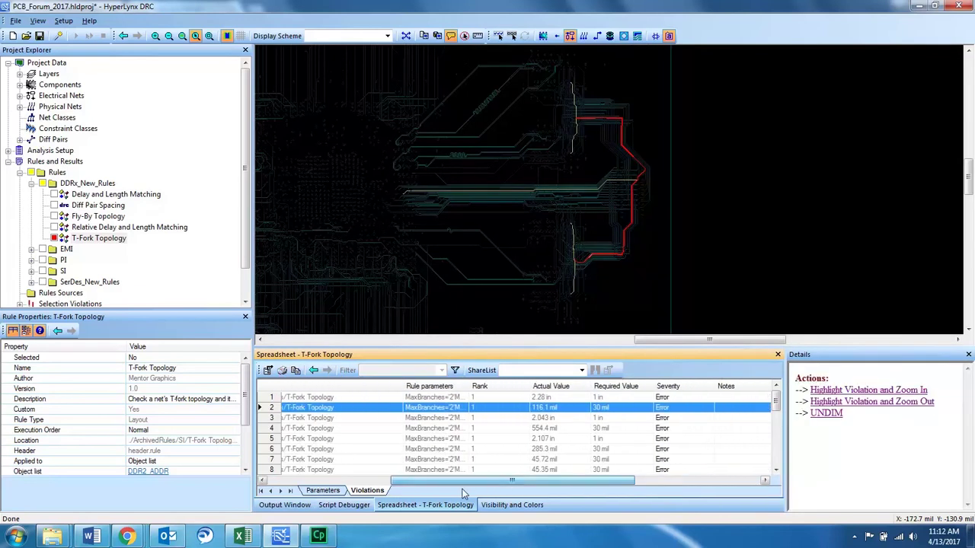
{"action": "left_click", "coordinate": [562, 387]}
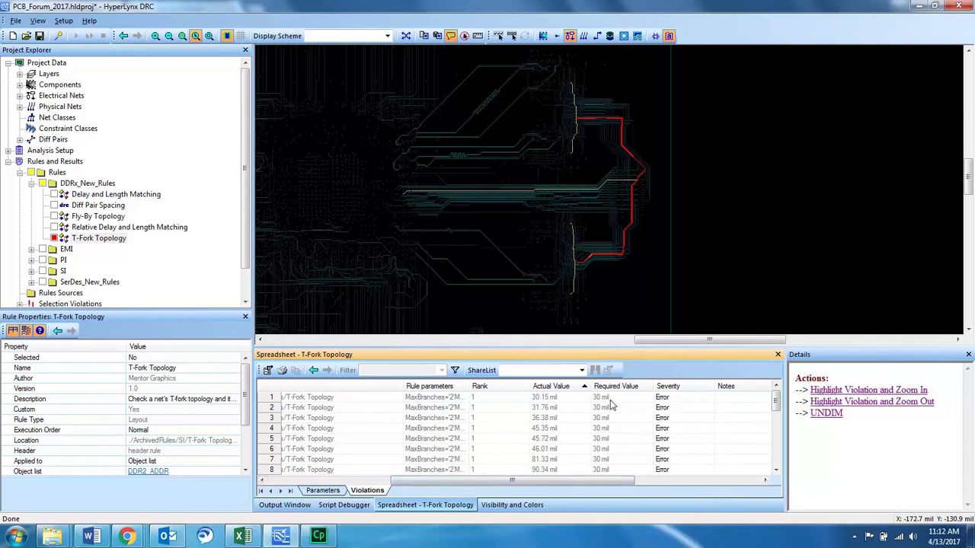
Highlight violations 1, 11 and 13 on the board, ending with 264 mil against 30 mil
{"action": "left_click_drag", "start_coordinate": [601, 481], "coordinate": [563, 486]}
{"action": "left_click", "coordinate": [421, 398]}
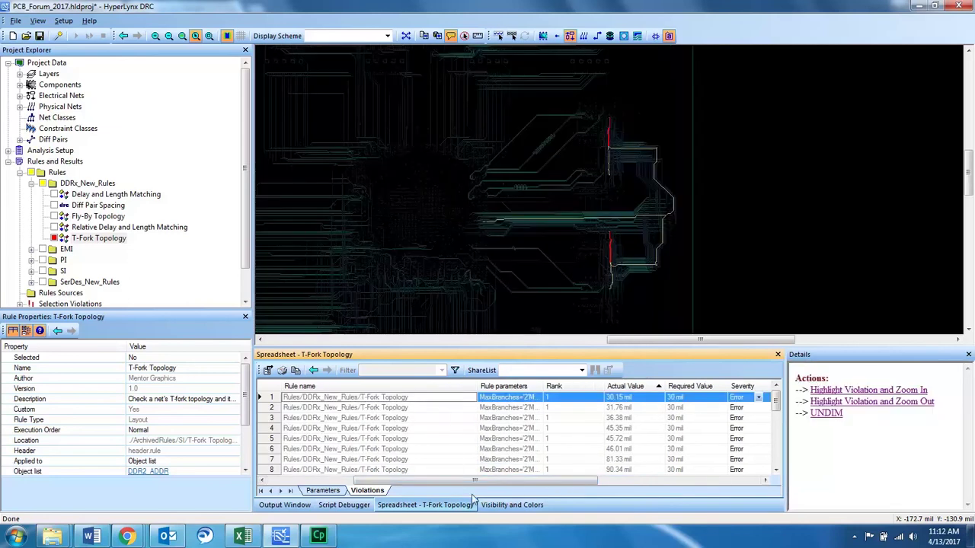
{"action": "left_click_drag", "start_coordinate": [485, 488], "coordinate": [569, 480]}
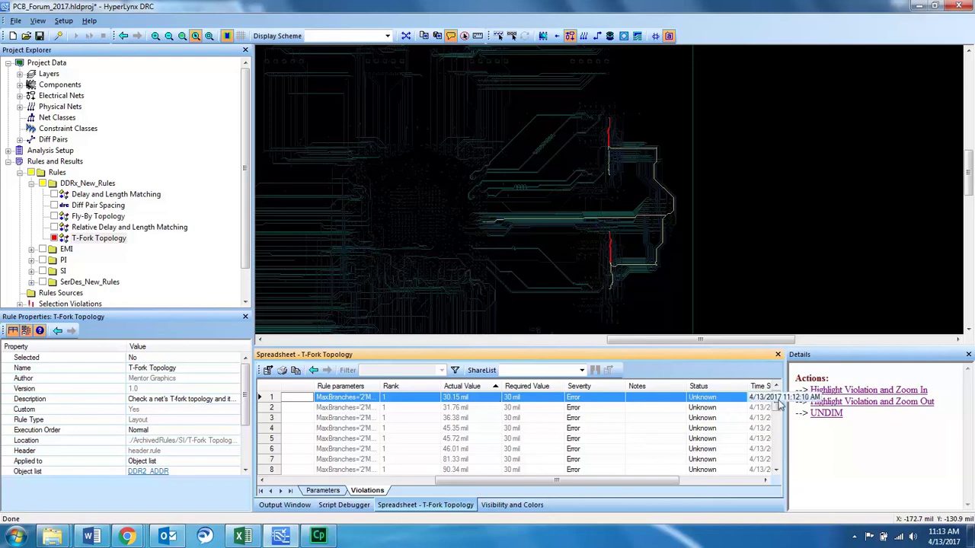
{"action": "left_click_drag", "start_coordinate": [778, 409], "coordinate": [779, 420]}
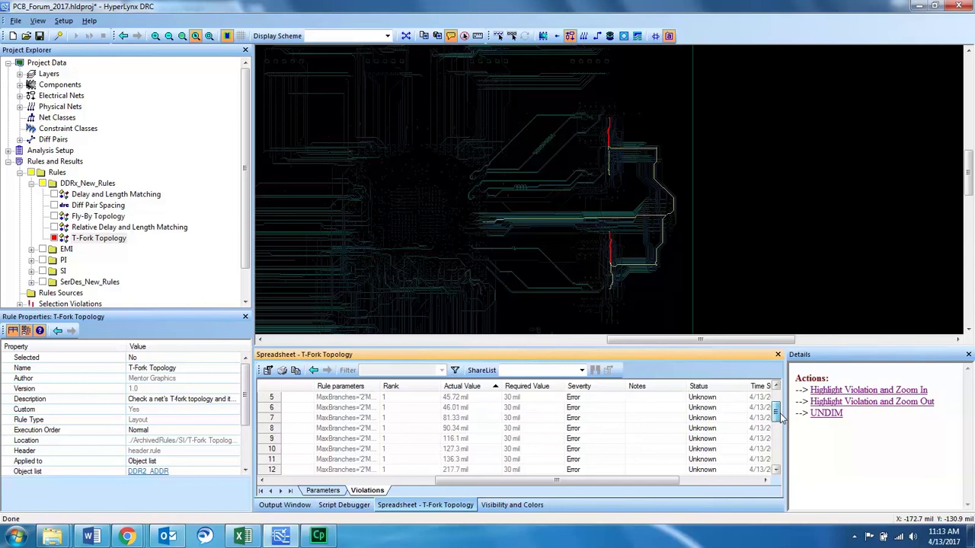
{"action": "left_click", "coordinate": [468, 460]}
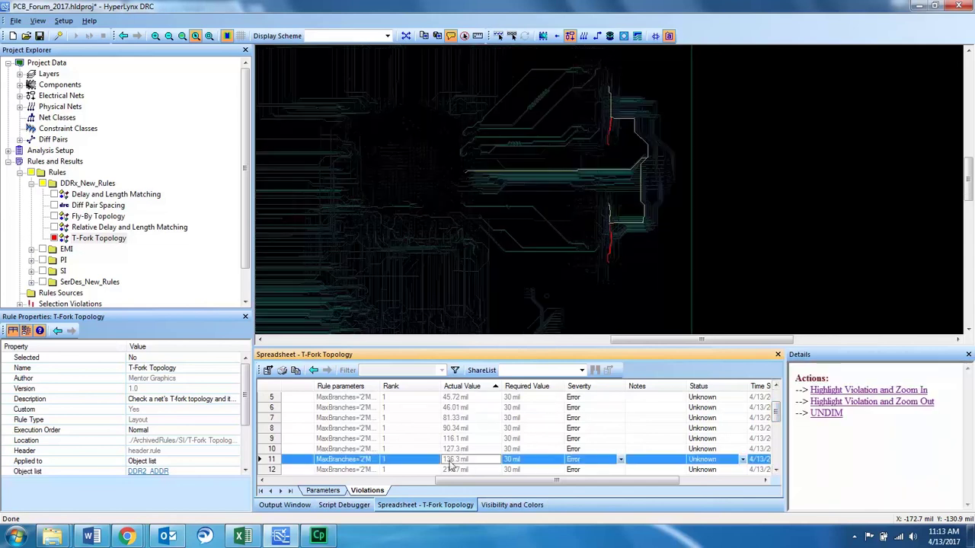
{"action": "left_click_drag", "start_coordinate": [778, 417], "coordinate": [778, 428]}
{"action": "left_click", "coordinate": [464, 438]}
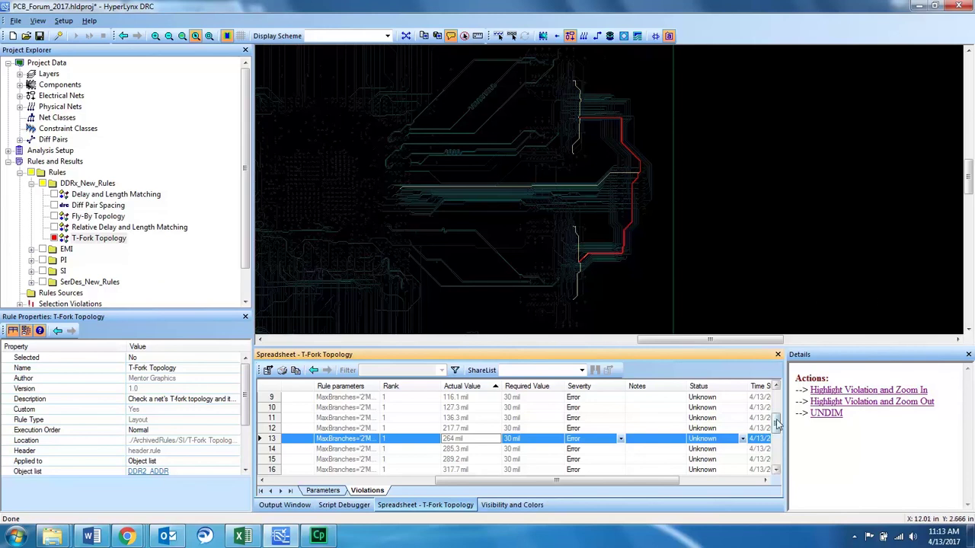
{"action": "left_click_drag", "start_coordinate": [625, 483], "coordinate": [448, 490]}
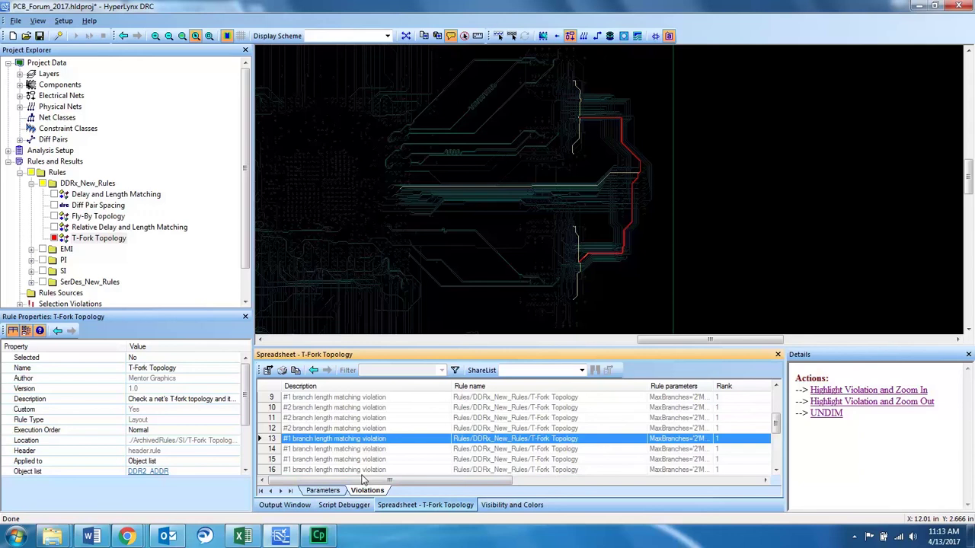
Switch back to the rule's Parameters view and scroll the description to the fork diagram
{"action": "left_click", "coordinate": [323, 490]}
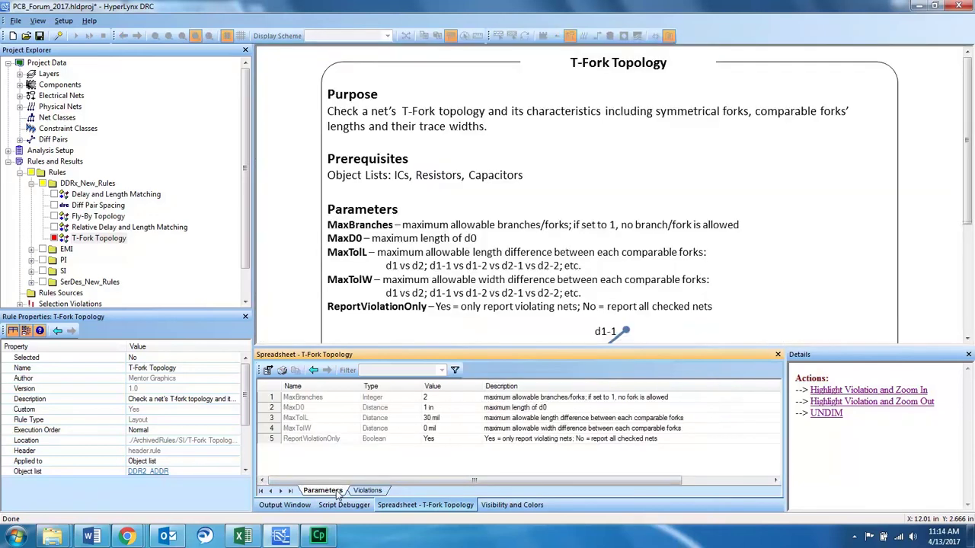
{"action": "left_click_drag", "start_coordinate": [970, 103], "coordinate": [972, 177]}
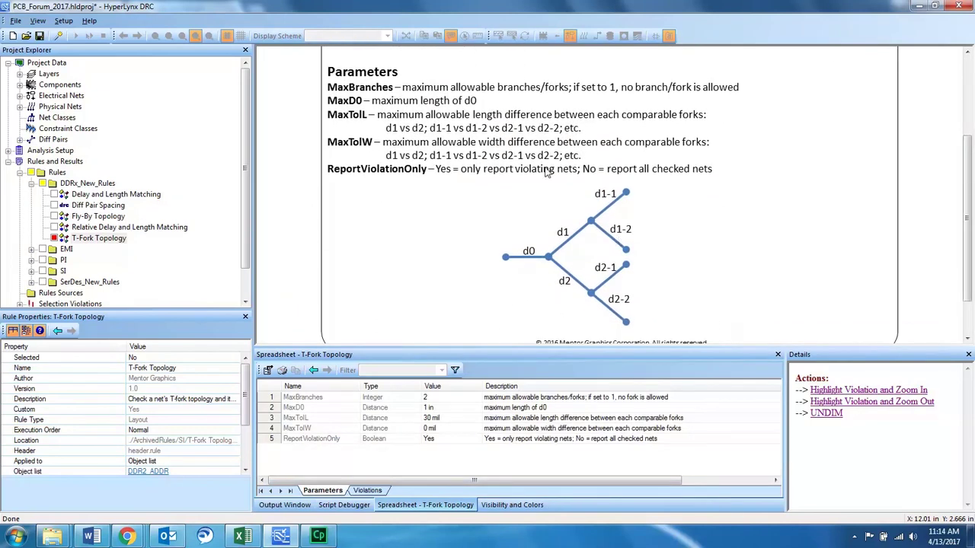